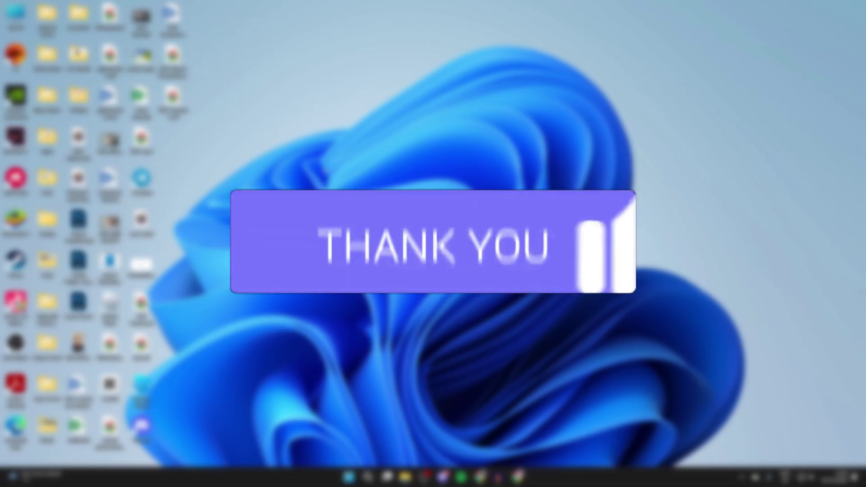
Step: In Chrome, search Google for 'image resizer compressor'
drag(518, 263, 556, 281)
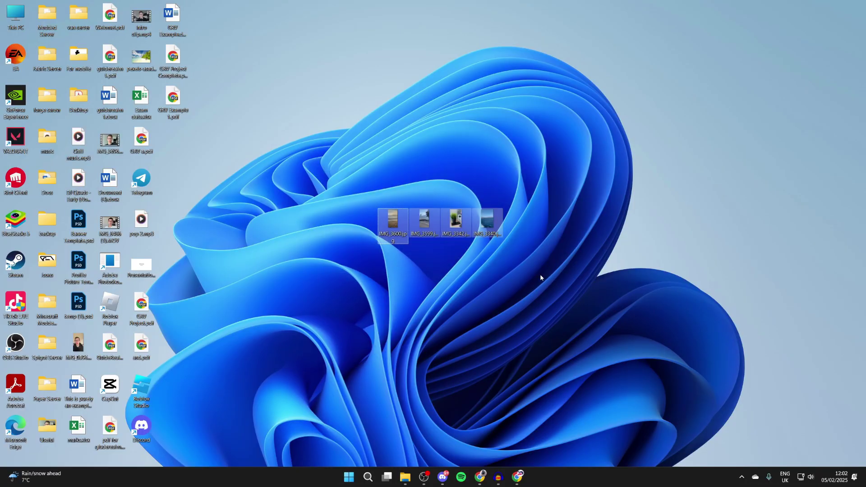
click(515, 270)
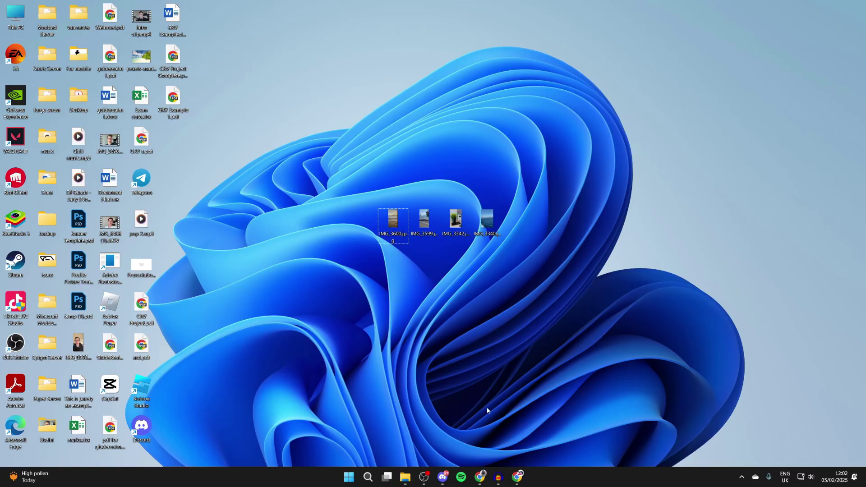
click(517, 477)
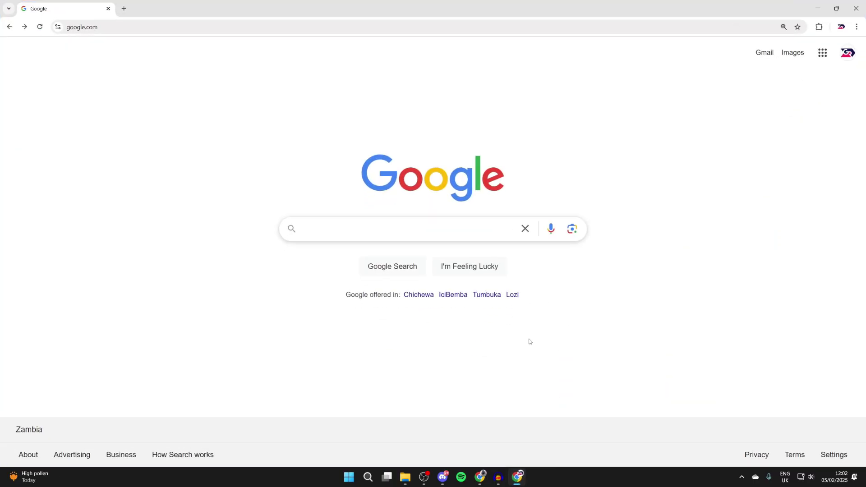
click(335, 232)
text(image resizer compressor)
key(Return)
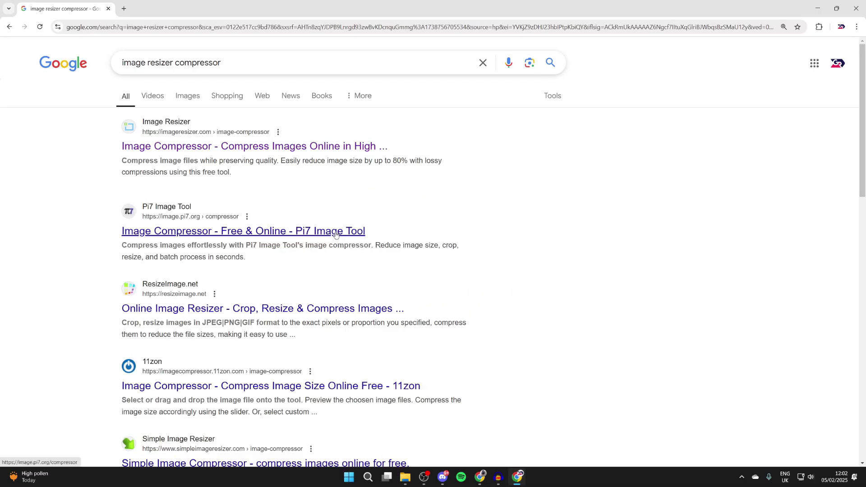
Step: Open the imageresizer.com result and upload Desktop photos IMG_3340, IMG_3342, IMG_3599 and IMG_3600
click(203, 150)
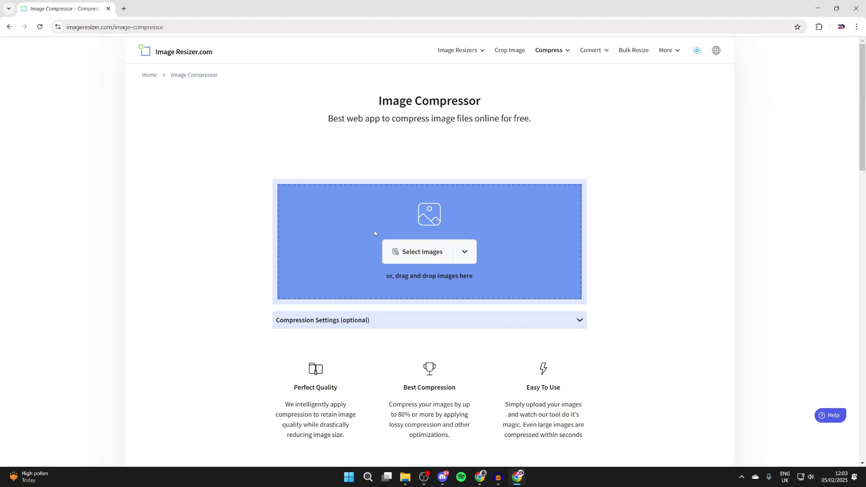
click(407, 254)
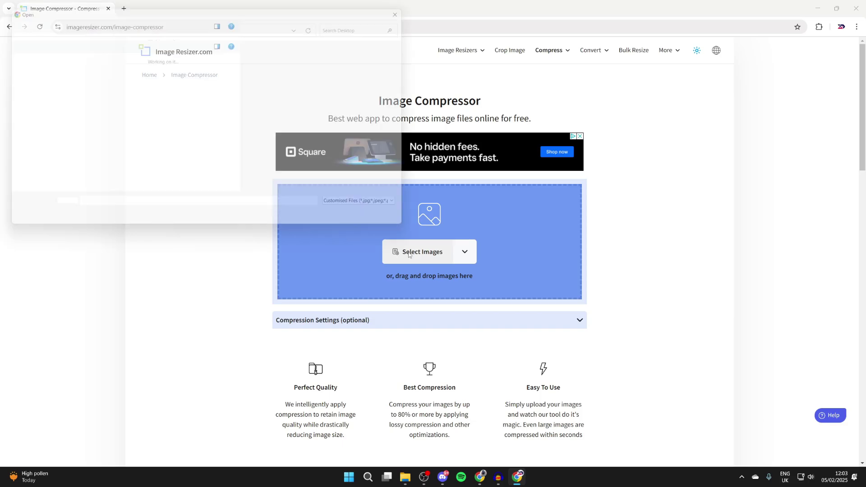
scroll(235, 141, down, 1)
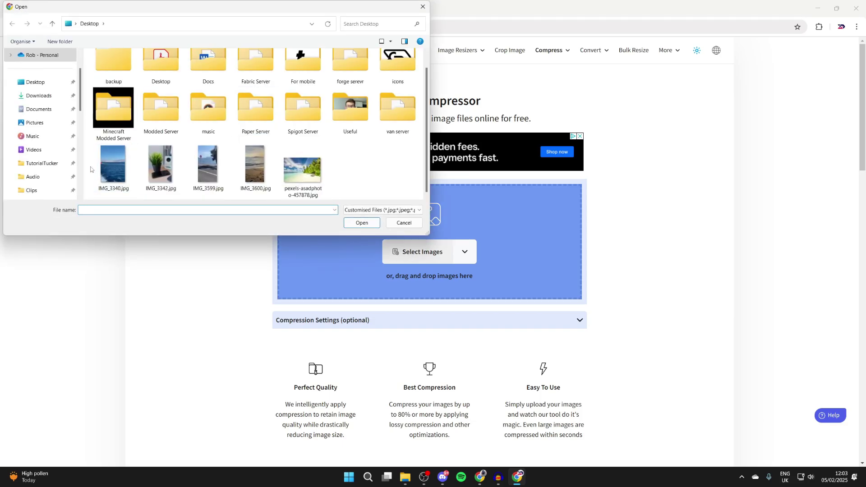
drag(91, 169, 279, 175)
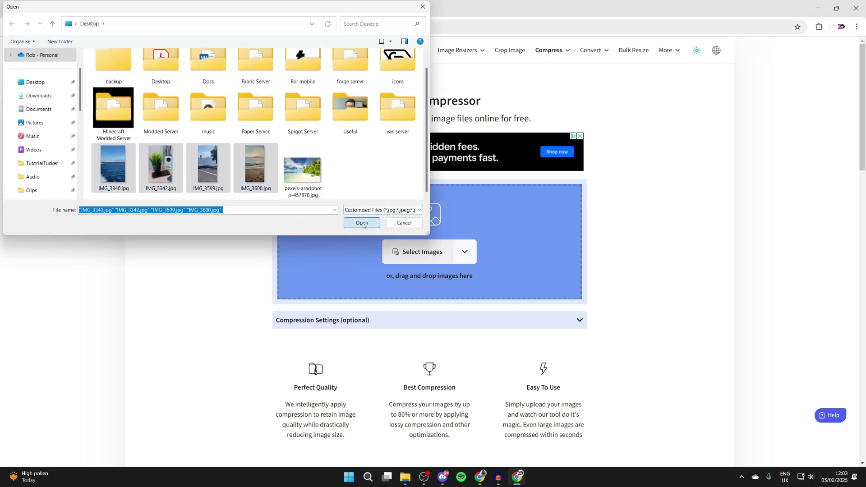
click(363, 224)
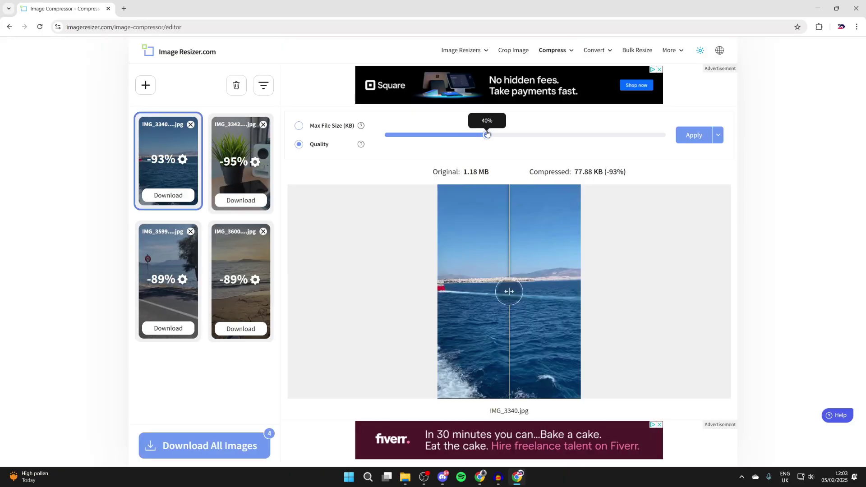
Step: Set compression quality to 90%, apply it to all four photos, and download them together
drag(489, 140, 485, 138)
drag(484, 134, 662, 135)
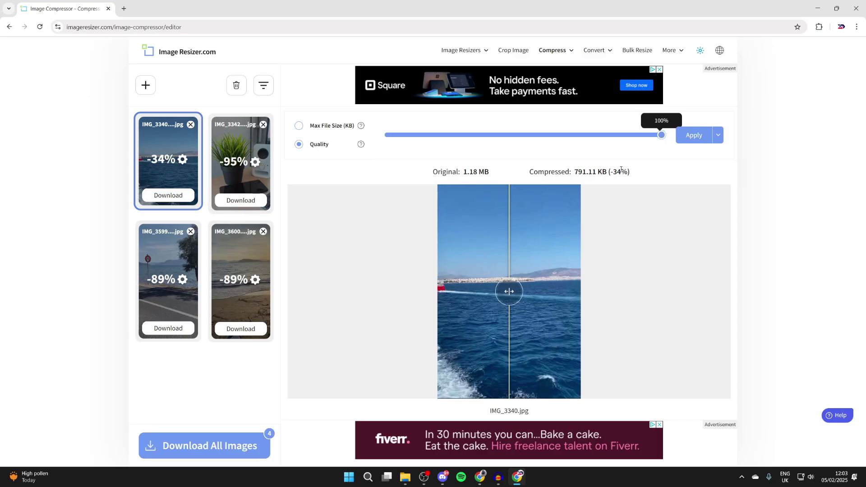
drag(659, 139, 632, 138)
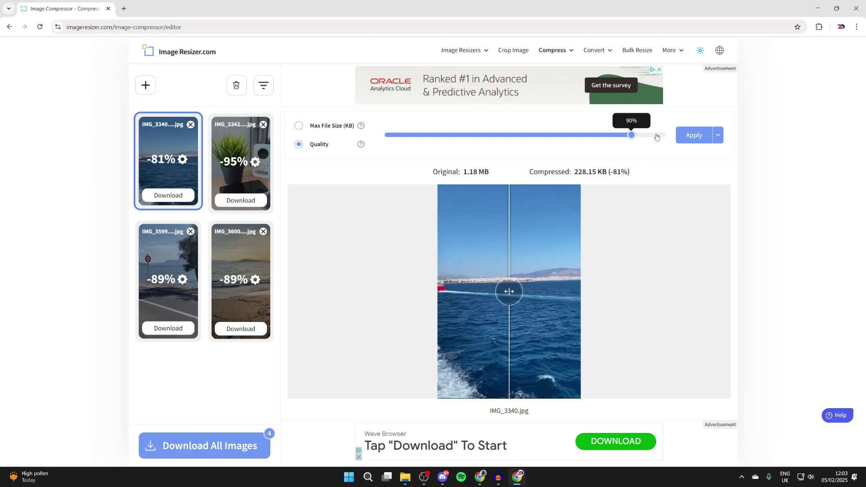
click(718, 136)
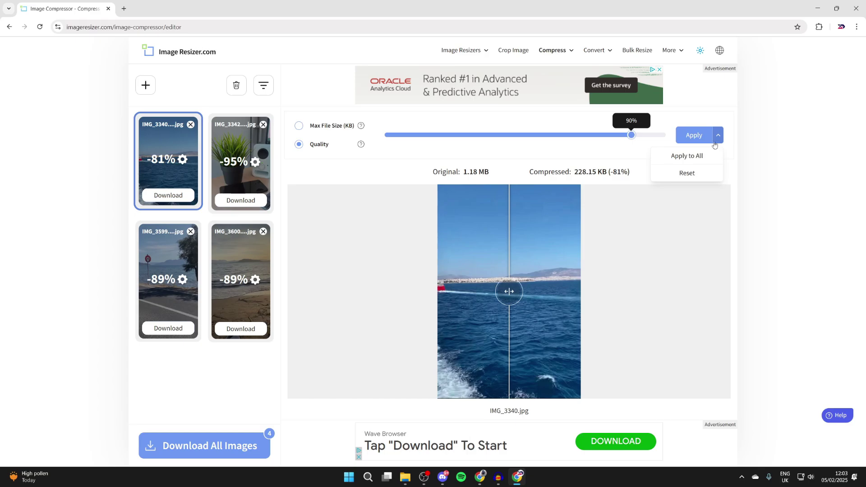
click(707, 155)
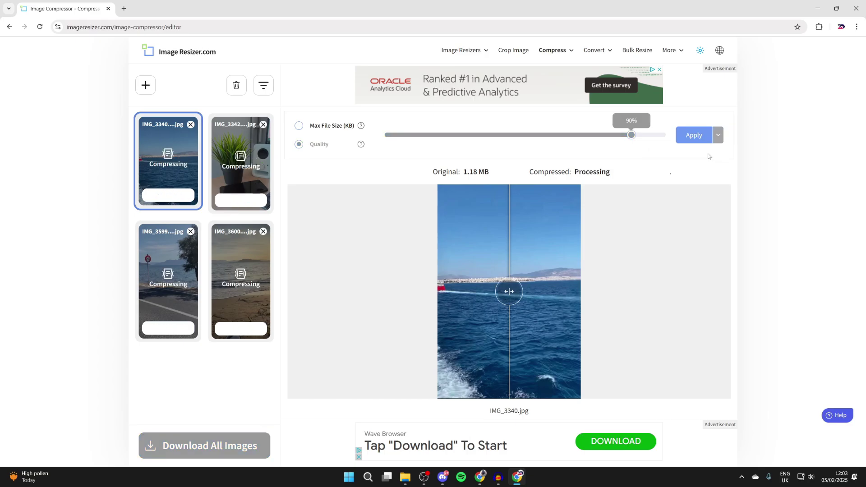
click(228, 444)
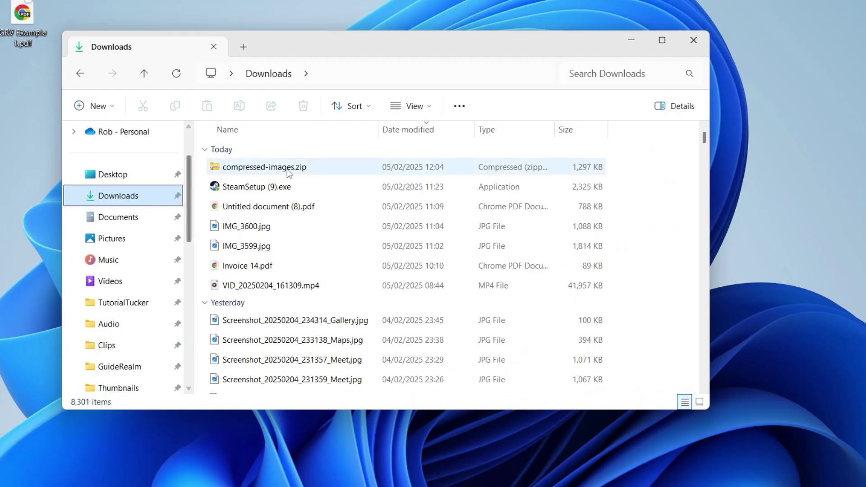
Step: Extract compressed-images.zip into a compressed-images folder, then view IMG_3600 and the next photo
click(249, 168)
click(459, 106)
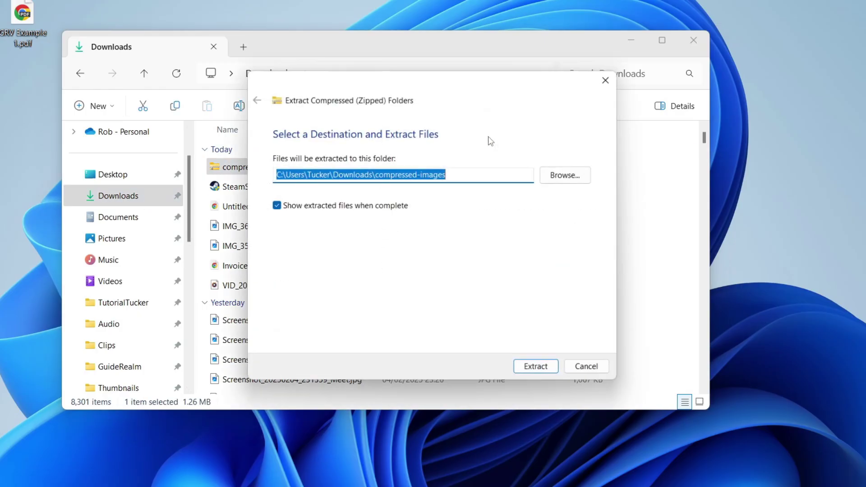
click(546, 372)
double_click(347, 246)
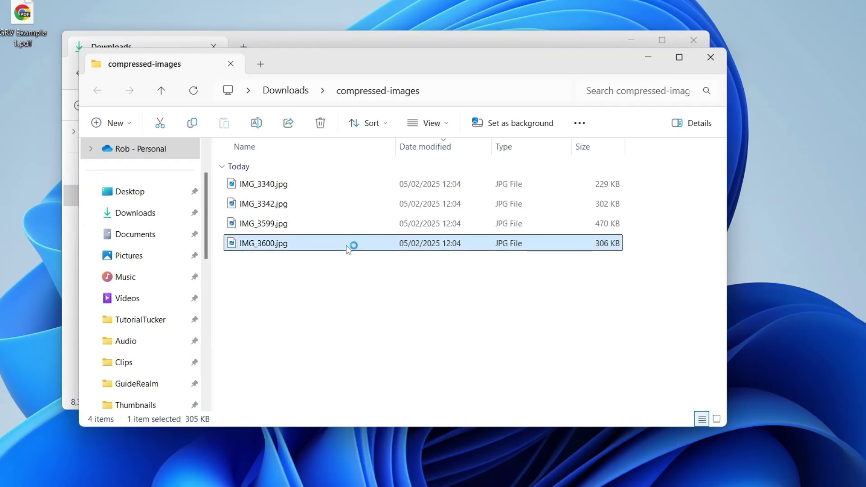
key(Right)
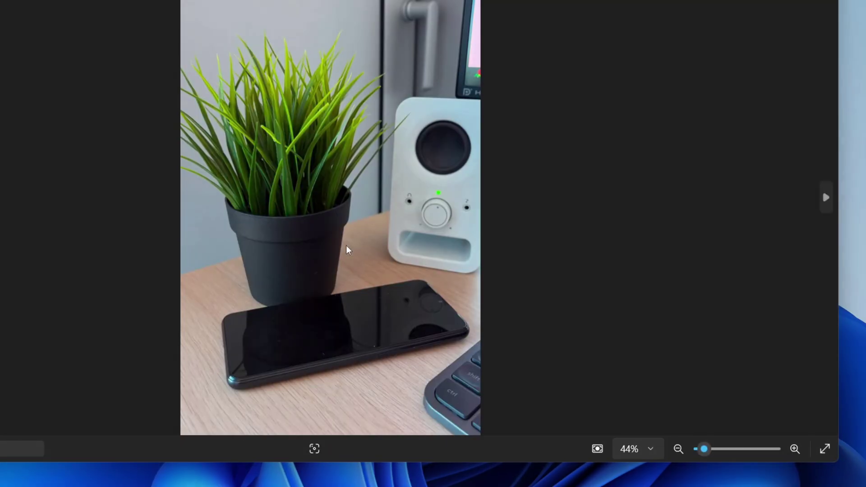